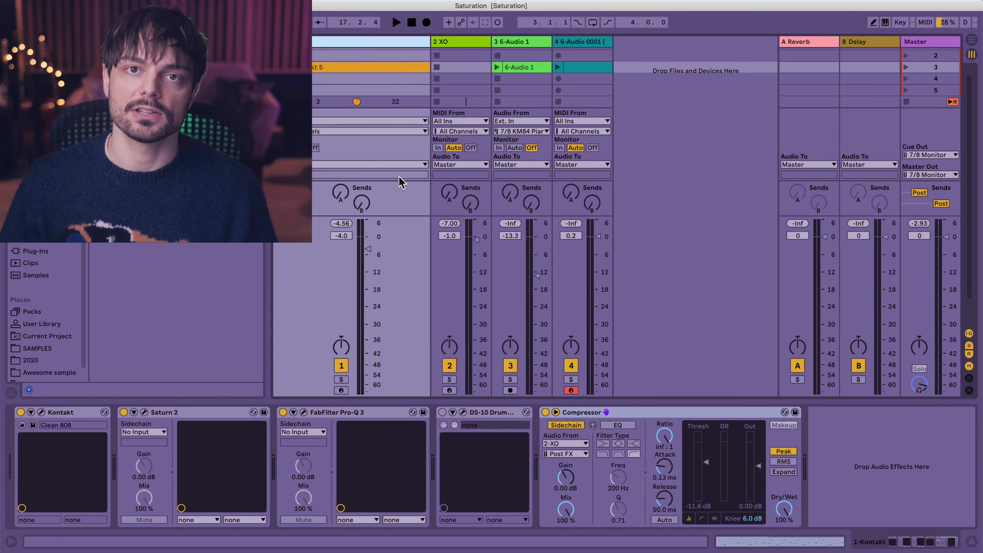
Step: Inspect the saturation bands of Saturn 2 on the Kontakt bass track and close the plug-in window
key("space")
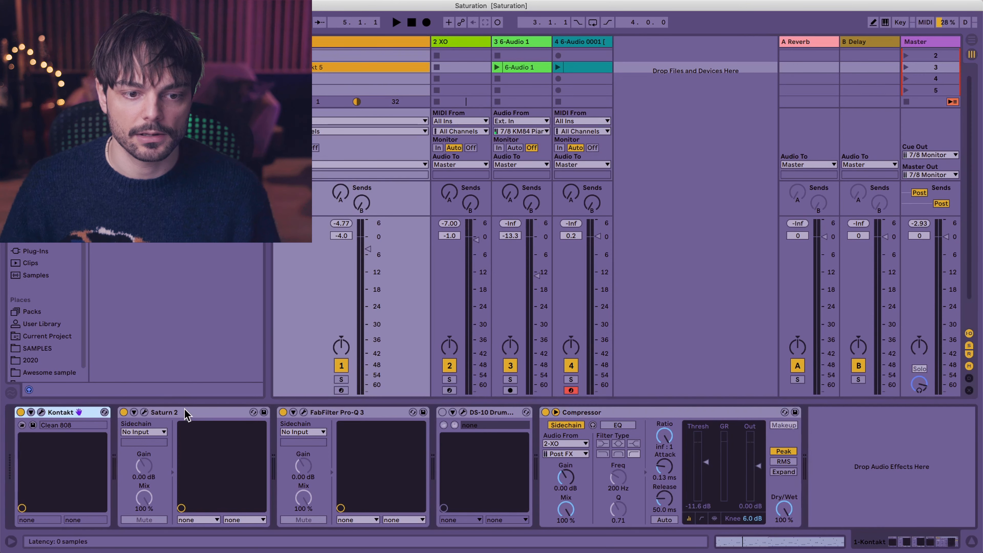
left_click(151, 413)
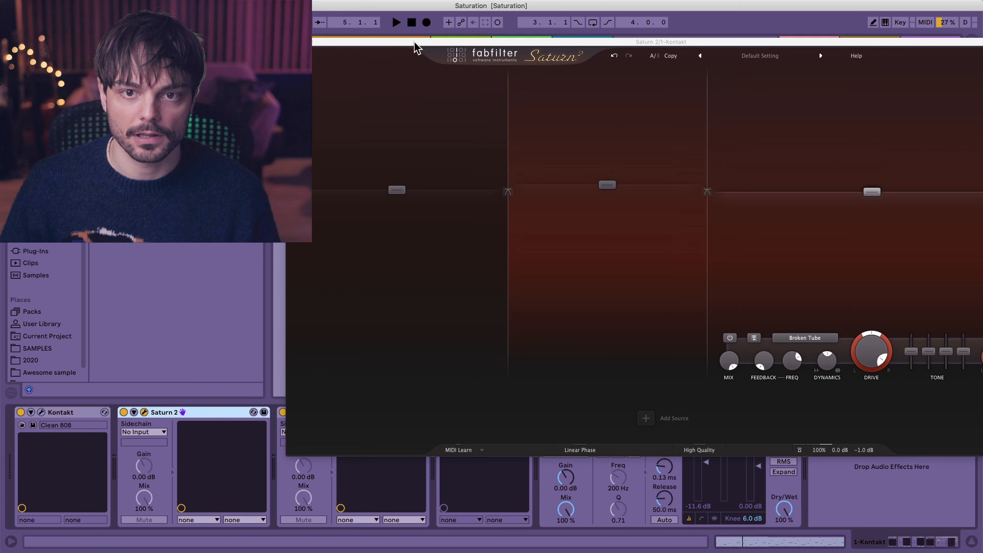
left_click_drag(416, 47, 257, 32)
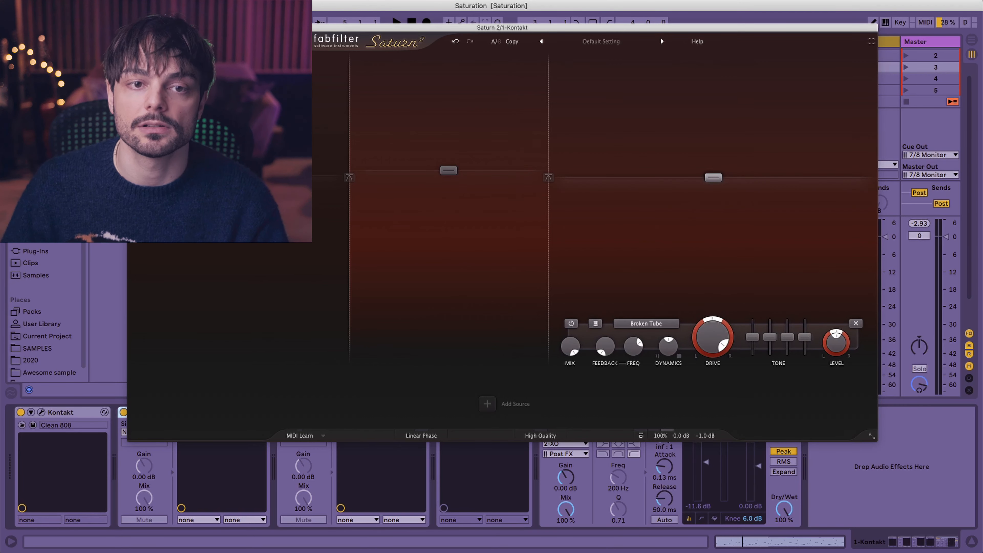
left_click(132, 28)
Step: Bypass Saturn 2 on the Kontakt track, play the loop to compare levels, and re-enable it
left_click(123, 412)
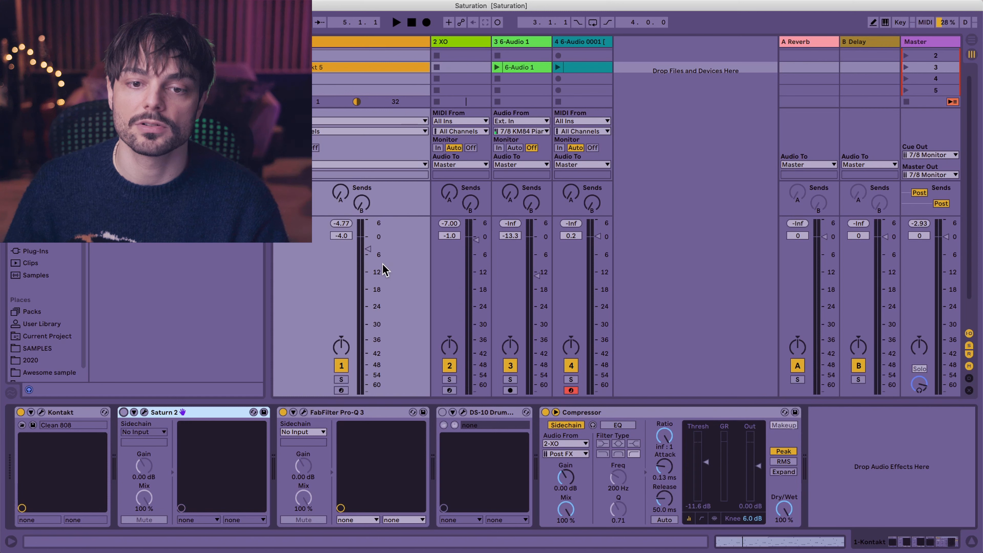
key("space")
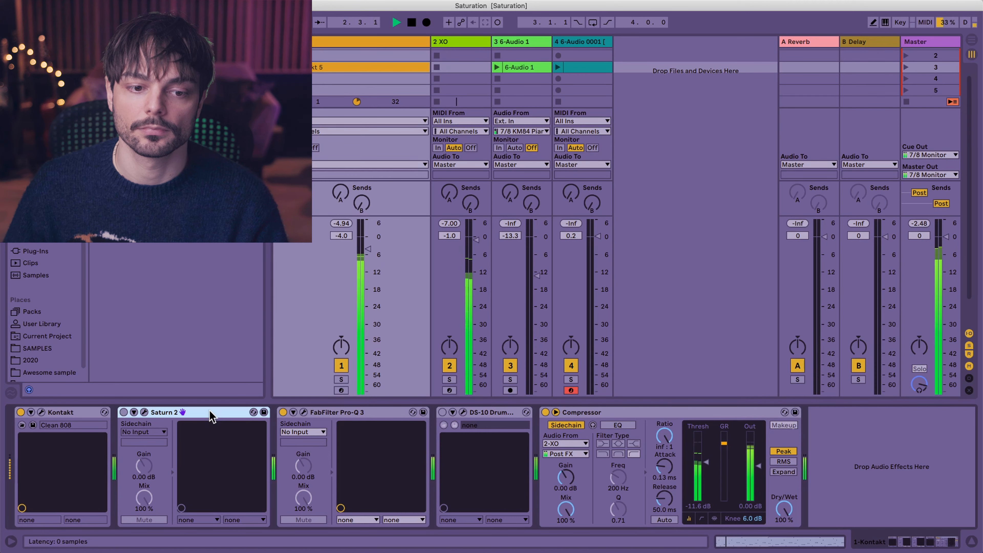
key("space")
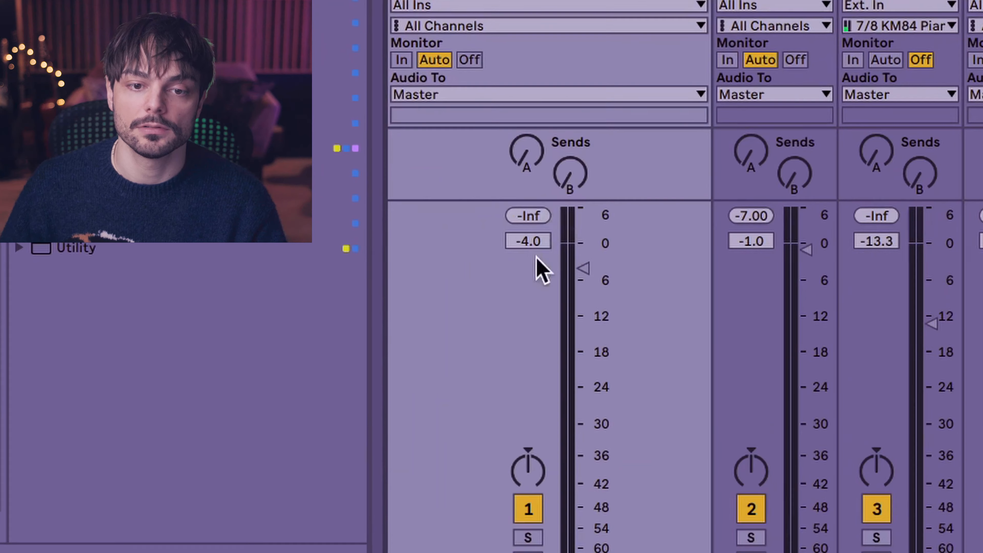
key("space")
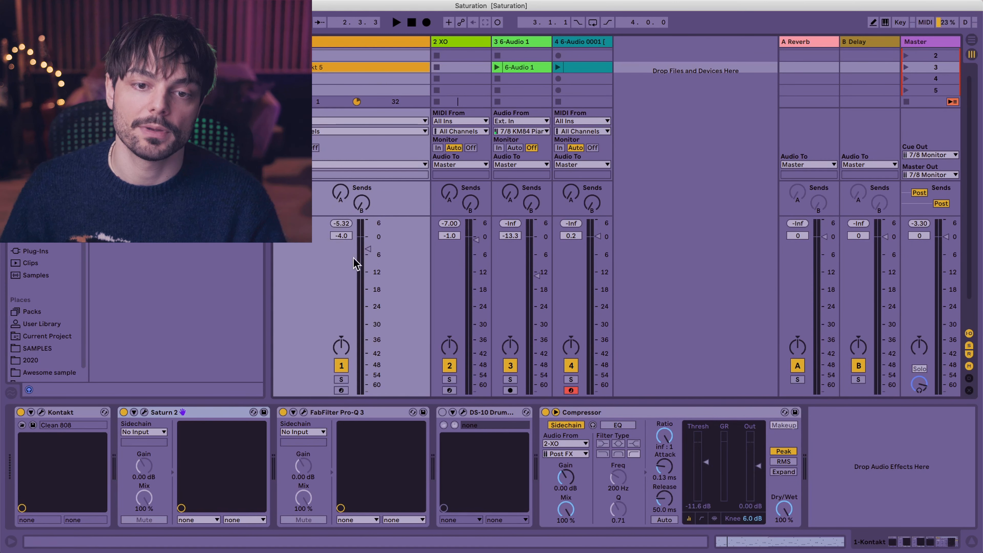
left_click(208, 416)
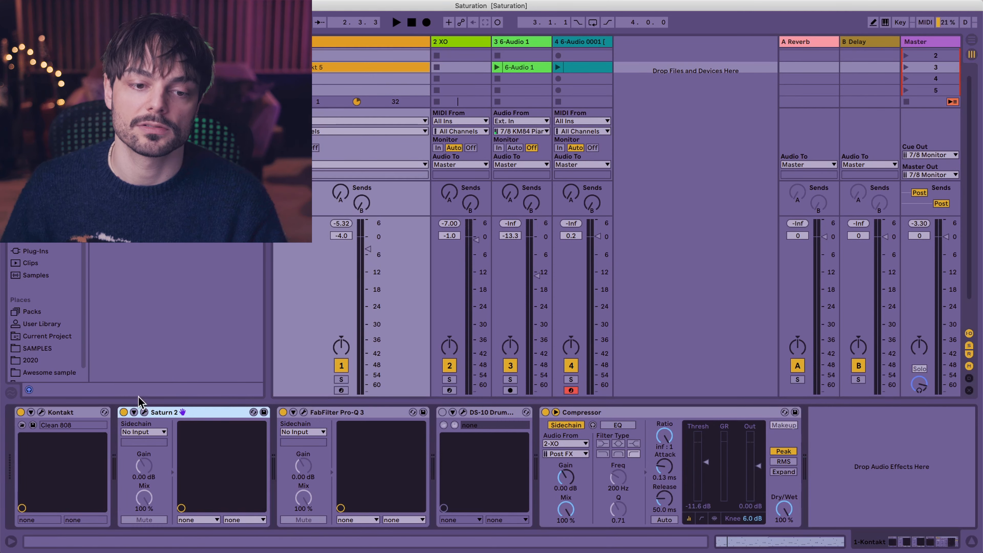
Step: Bypass Saturn 2 and play the loop to examine the bass spectrum in FabFilter Pro-Q 3
left_click(303, 412)
left_click_drag(441, 211, 525, 46)
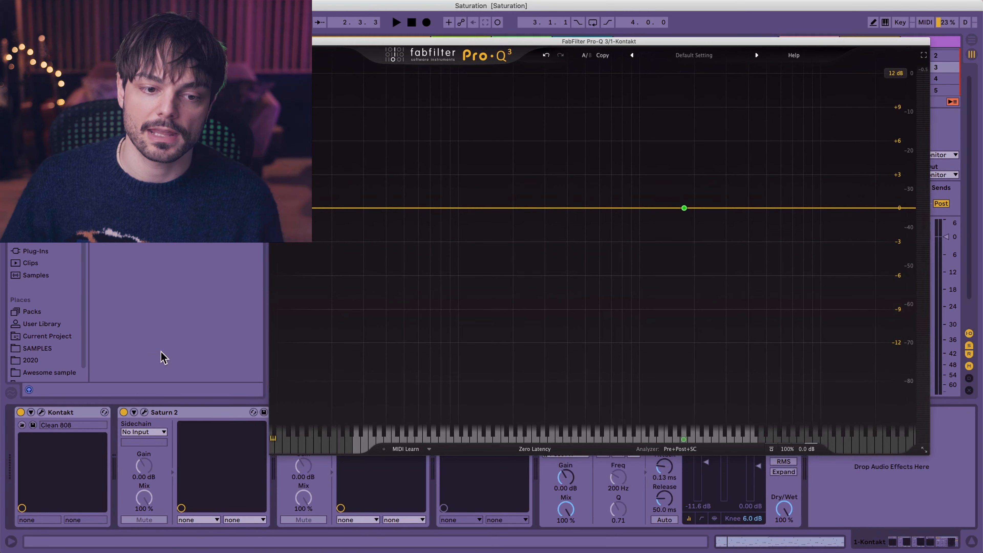
left_click(123, 411)
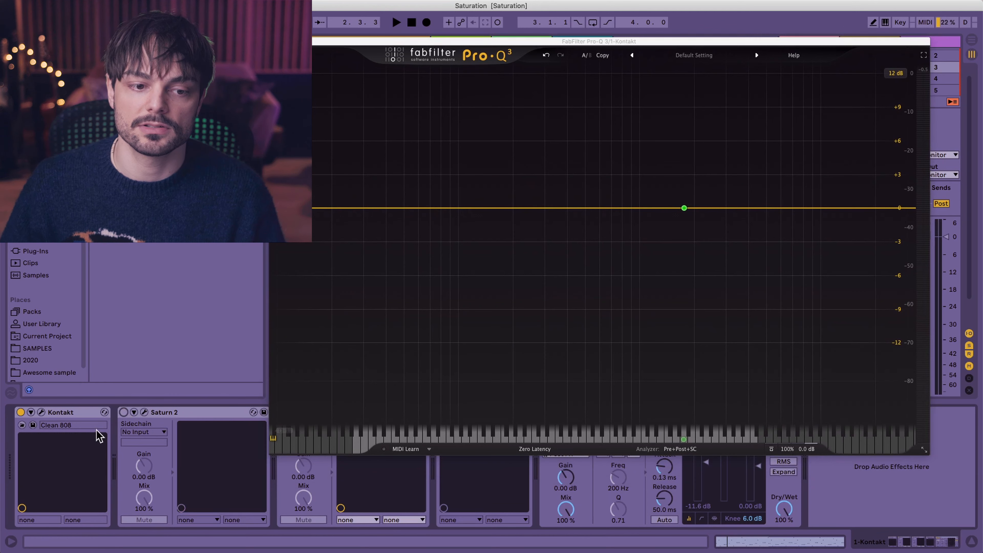
left_click(716, 207)
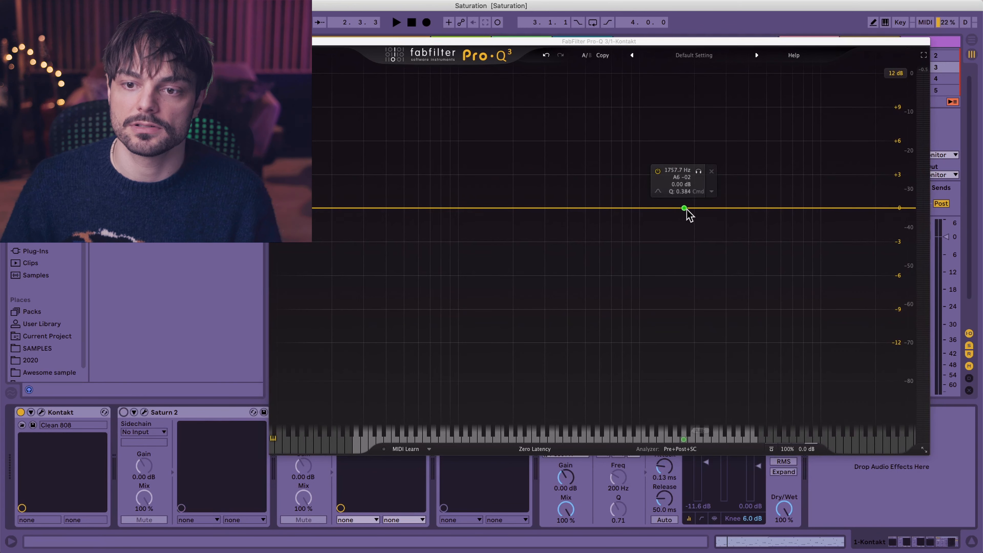
key("space")
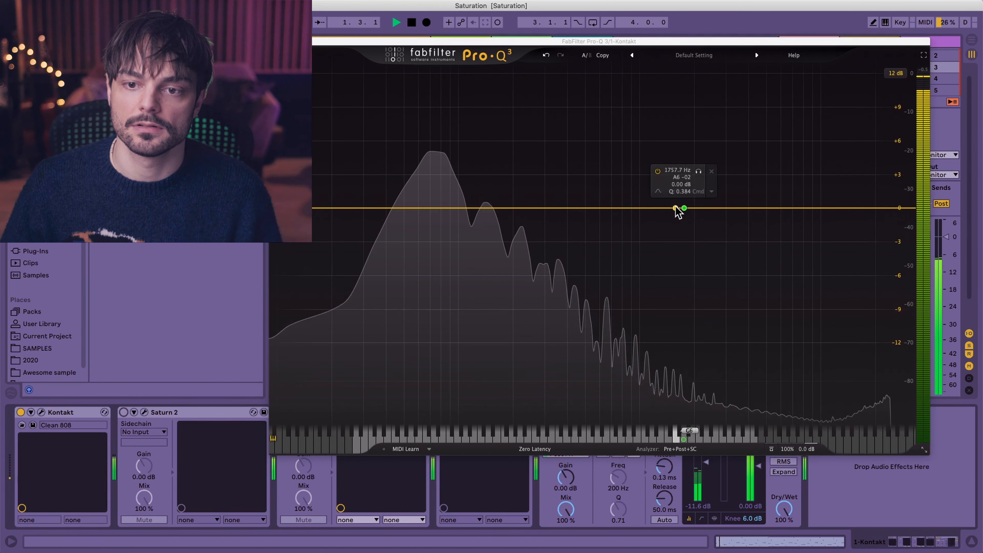
key("space")
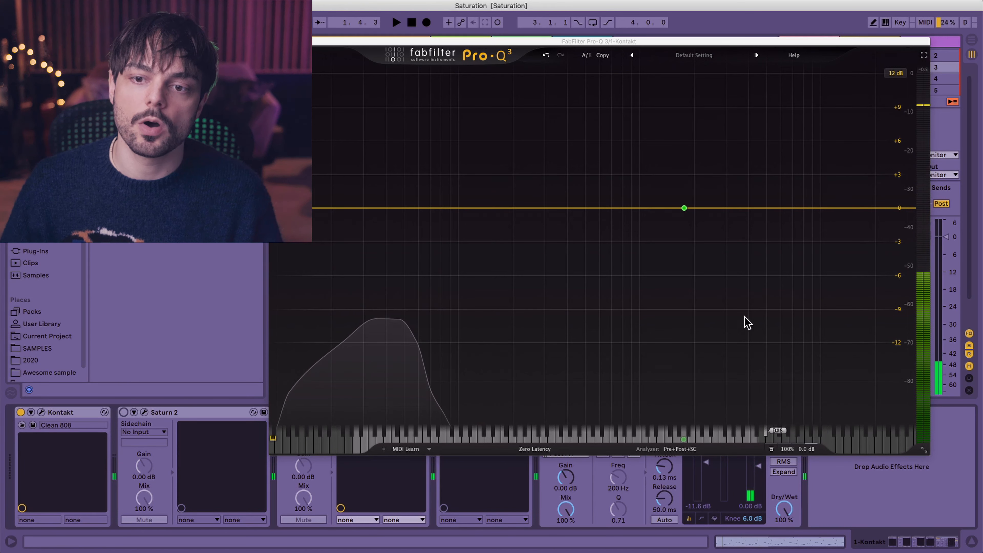
Step: Shift the Pro-Q 3 bell band slightly lower in frequency, audition the loop, and switch Saturn 2 back on
mouse_move(690, 183)
mouse_move(685, 209)
left_mouse_down()
mouse_move(686, 177)
mouse_move(647, 154)
mouse_move(656, 217)
mouse_move(673, 141)
mouse_move(693, 128)
mouse_move(673, 207)
left_mouse_up()
key("space")
key("space")
left_click(124, 412)
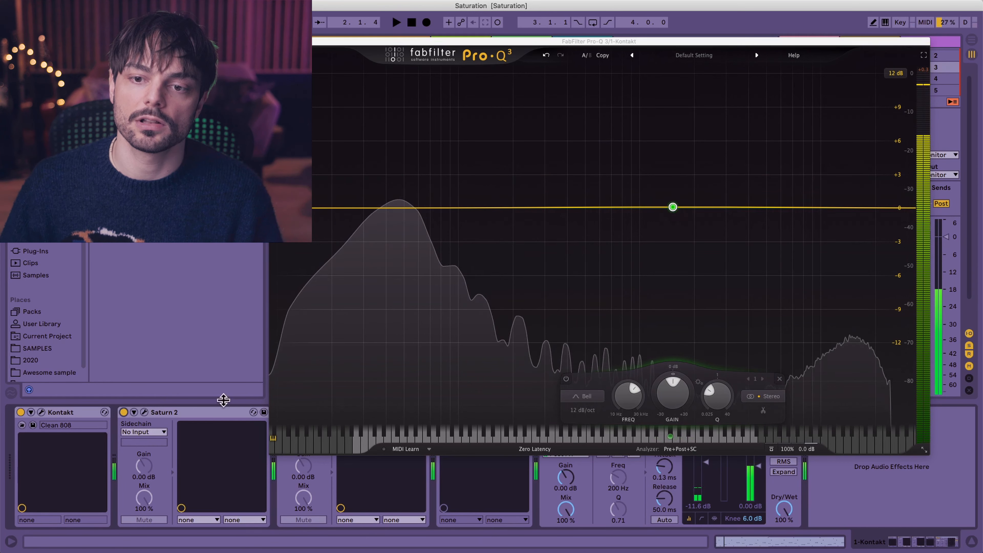
Step: Boost the Pro-Q 3 bell band by about 4.8 dB near 1743 Hz during playback and close the plug-in window
key("space")
left_click_drag(672, 206, 683, 154)
left_click(697, 117)
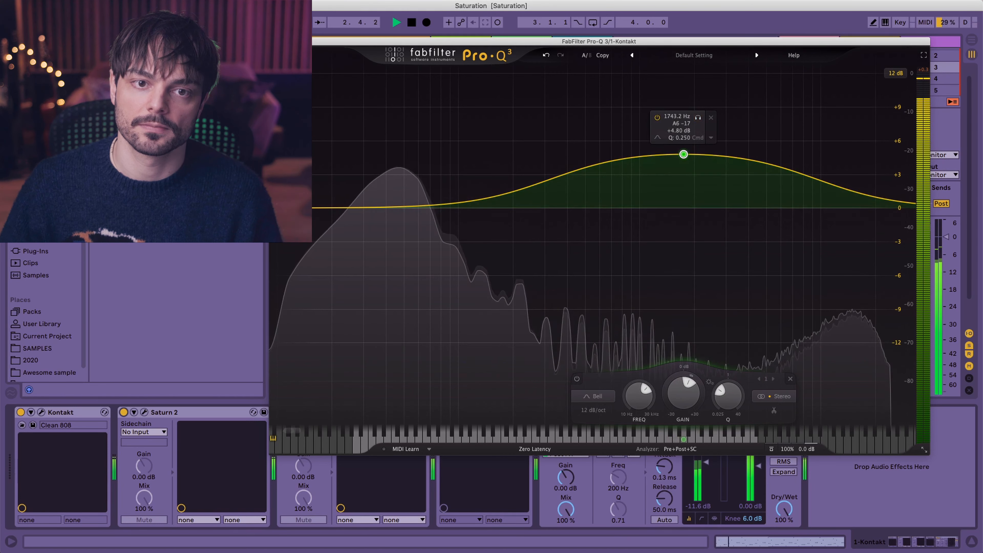
left_click(274, 41)
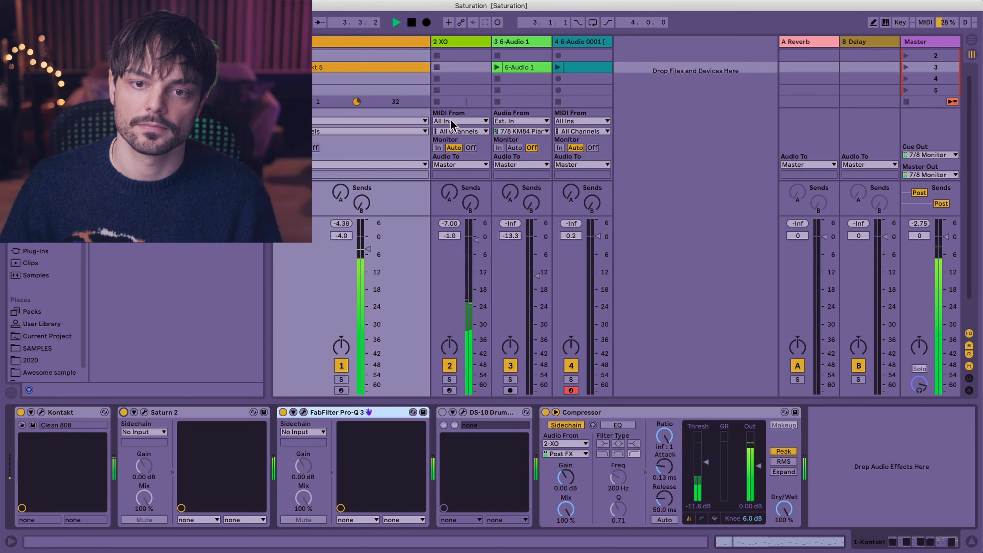
Step: Mute the XO track and raise the Pro-Q 3 bell band to about +5.7 dB near 1.7 kHz
left_click(450, 365)
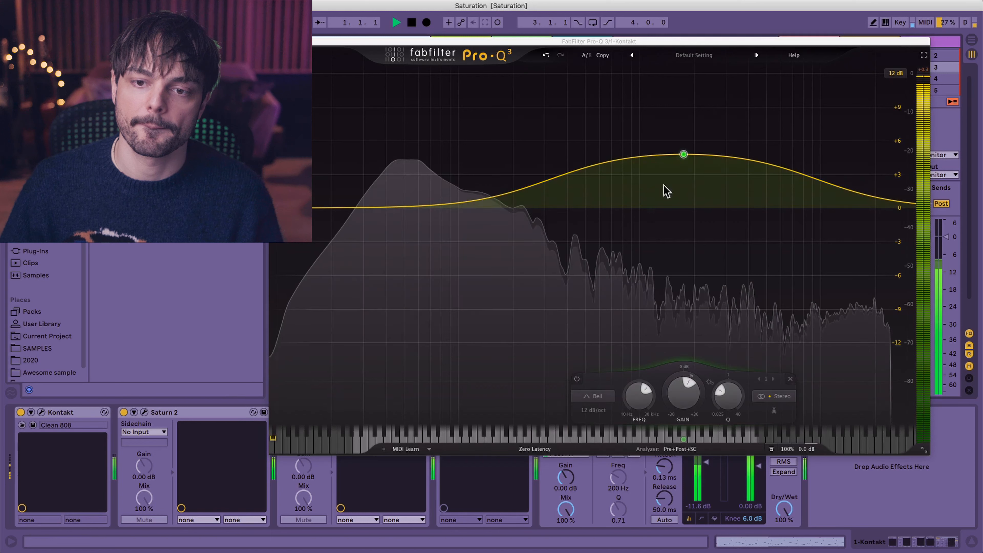
mouse_move(681, 156)
left_mouse_down()
mouse_move(700, 114)
mouse_move(682, 204)
mouse_move(683, 145)
left_mouse_up()
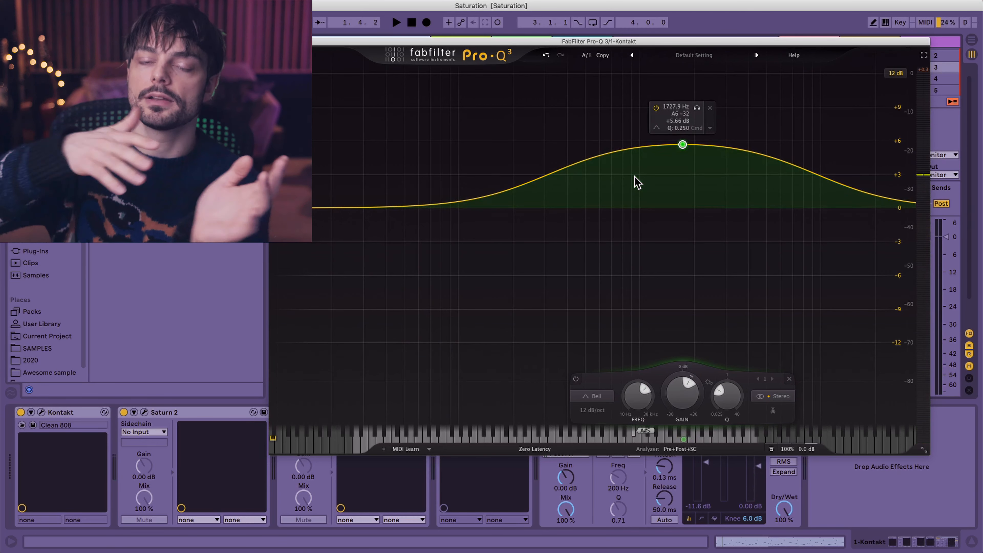
left_click_drag(677, 146, 693, 144)
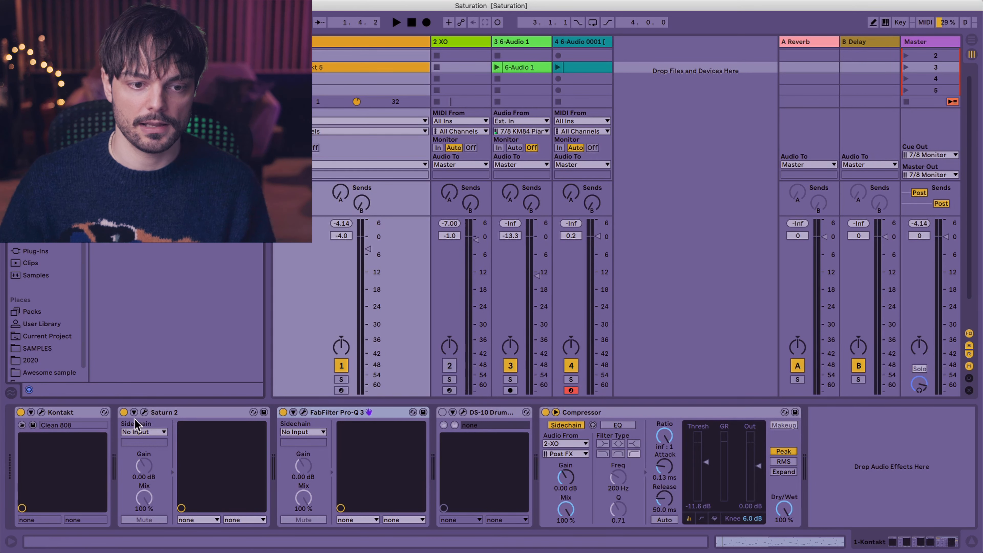
Step: Raise the level of band 2 in Saturn 2 to about +4.2 dB during playback and solo that band
left_click(145, 411)
left_click_drag(300, 27, 404, 26)
key("space")
left_click_drag(567, 177, 565, 166)
left_click(465, 56)
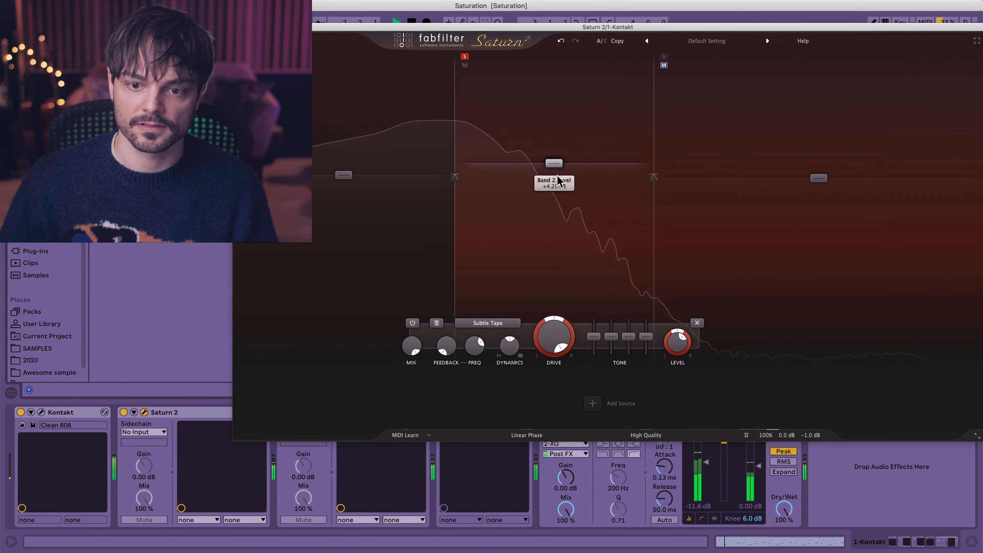
Step: Change the saturation style of band 2 to American Tweed Amp and audition it soloed
left_click(519, 324)
mouse_move(502, 368)
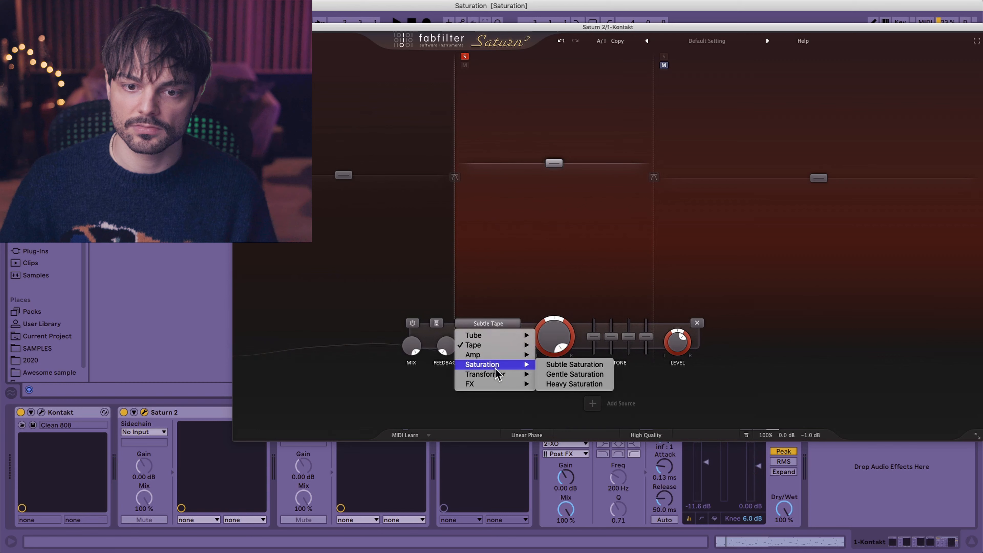
left_click(565, 356)
key("space")
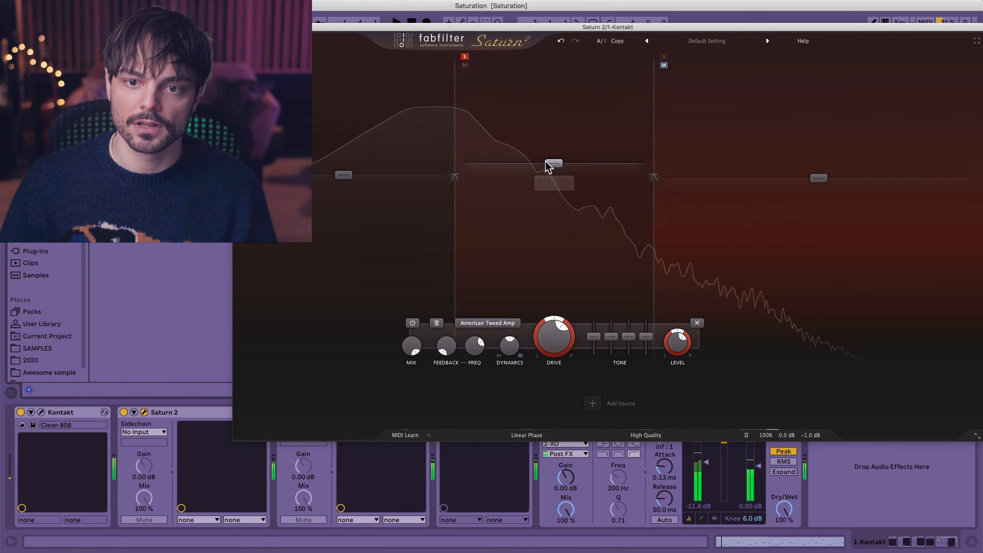
Step: Increase the drive of band 2 while comparing it soloed against the full signal, finishing with solo off
left_click(464, 56)
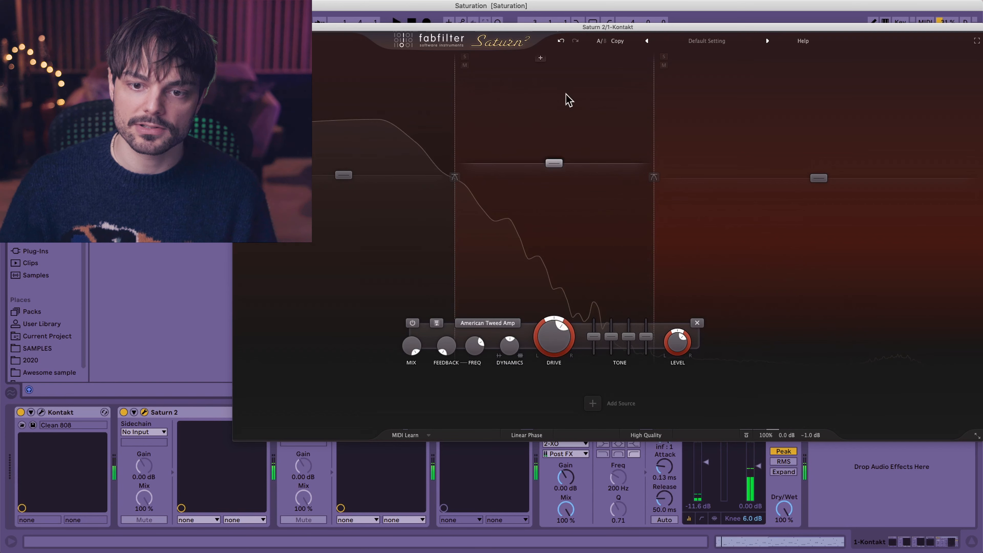
key("space")
left_click(465, 56)
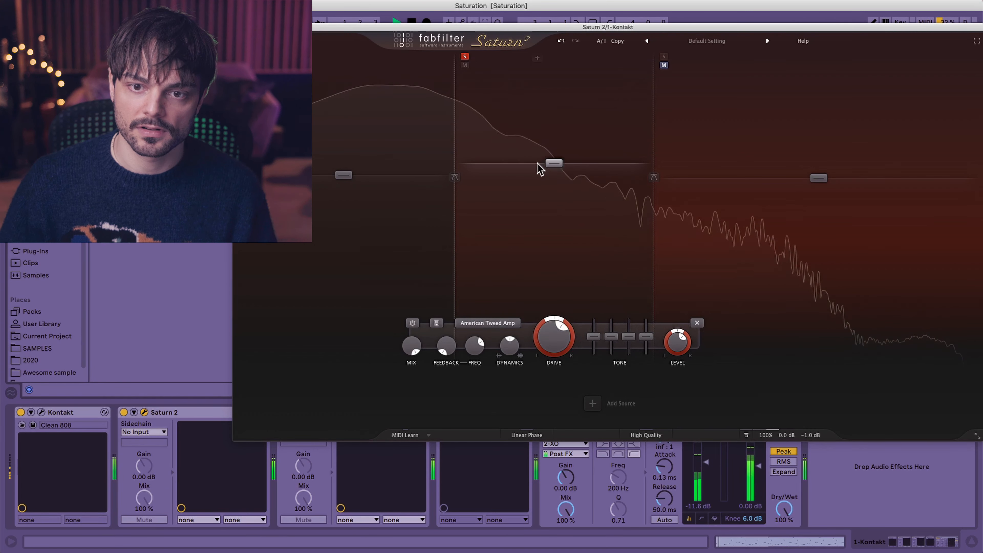
scroll(554, 339, "up", 4)
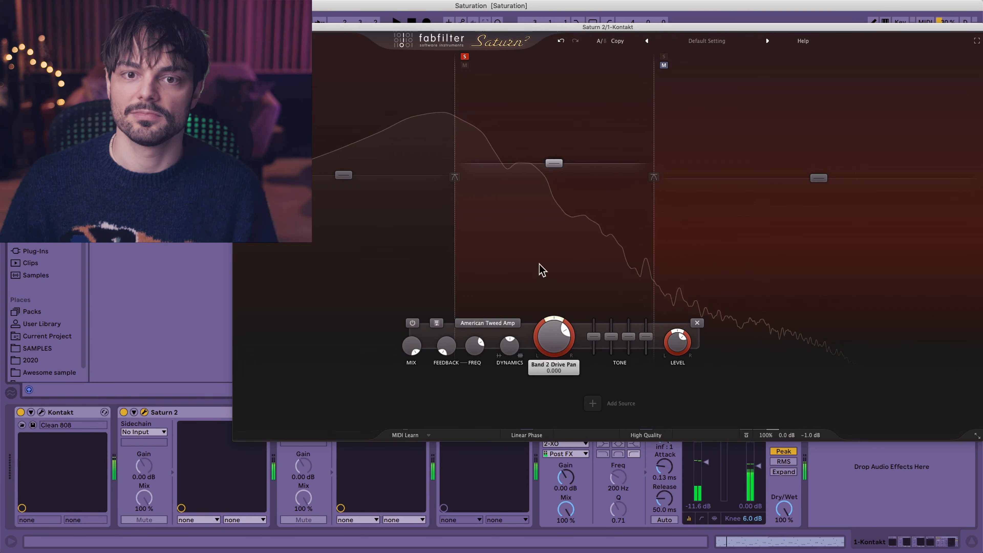
left_click(465, 56)
key("space")
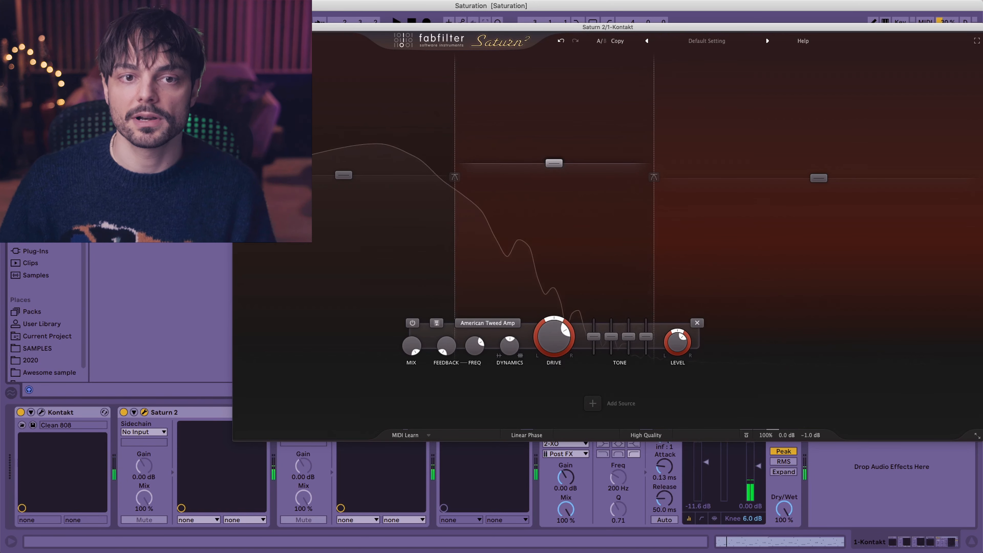
Step: Close Saturn 2 and play the loop, repeatedly resetting the Kontakt track's peak meter to check its level
left_click(238, 27)
key("space")
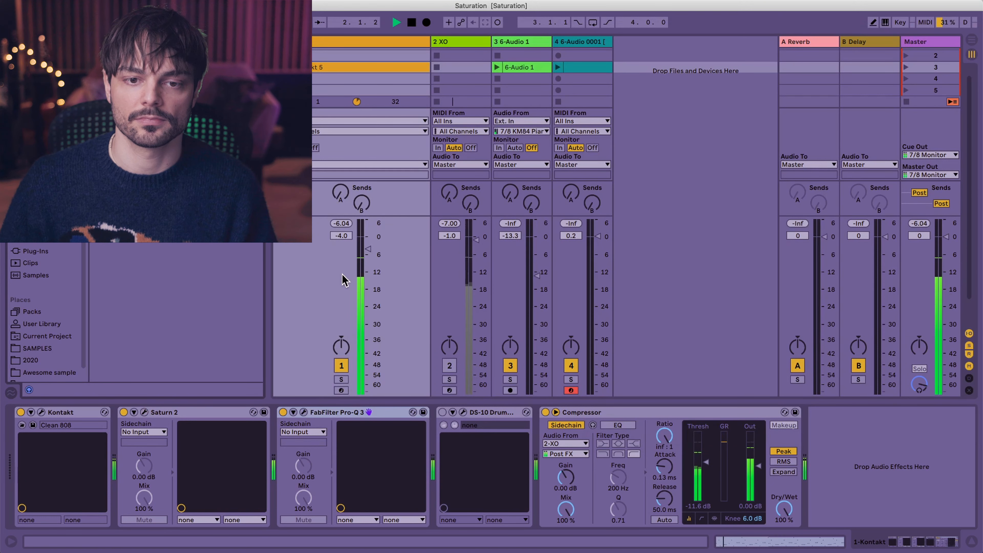
left_click(341, 224)
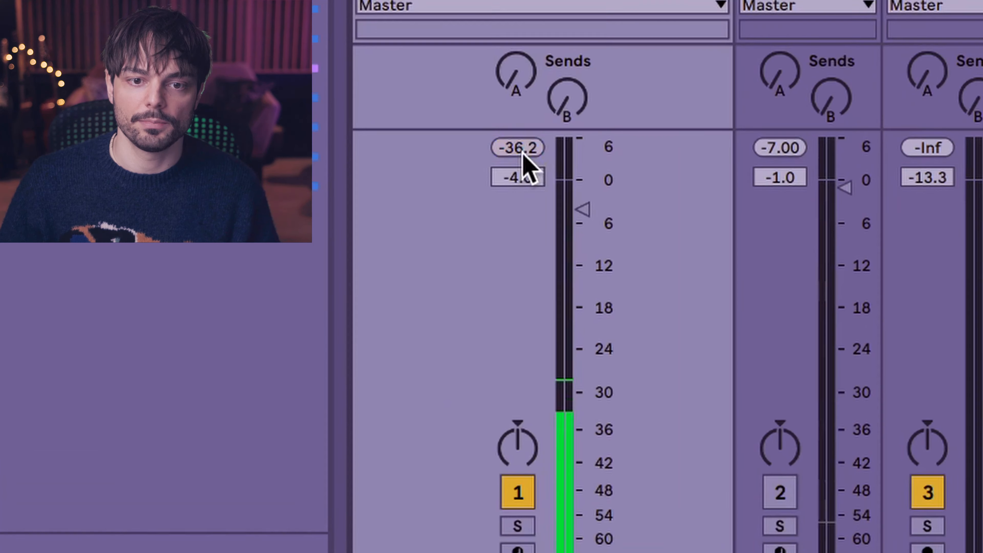
left_click(520, 149)
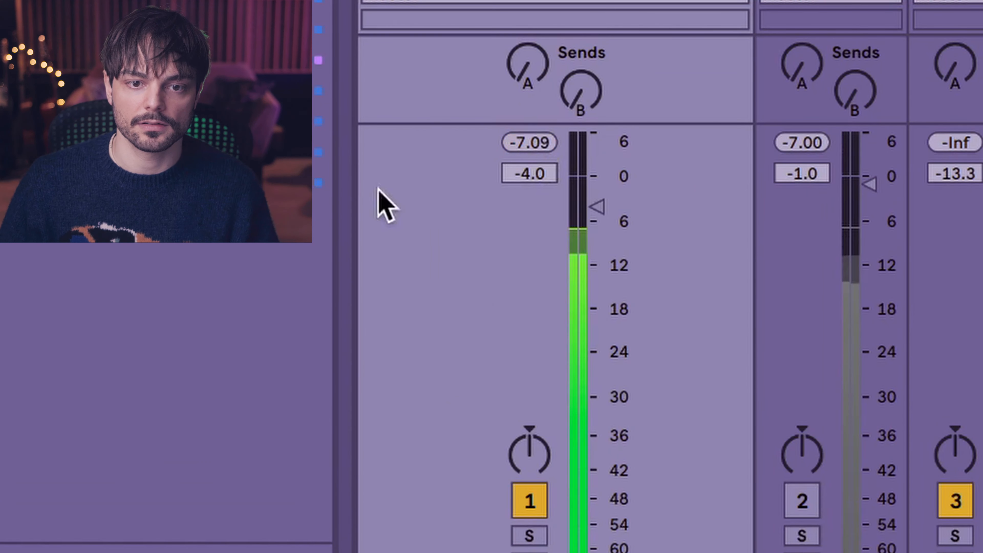
left_click(544, 151)
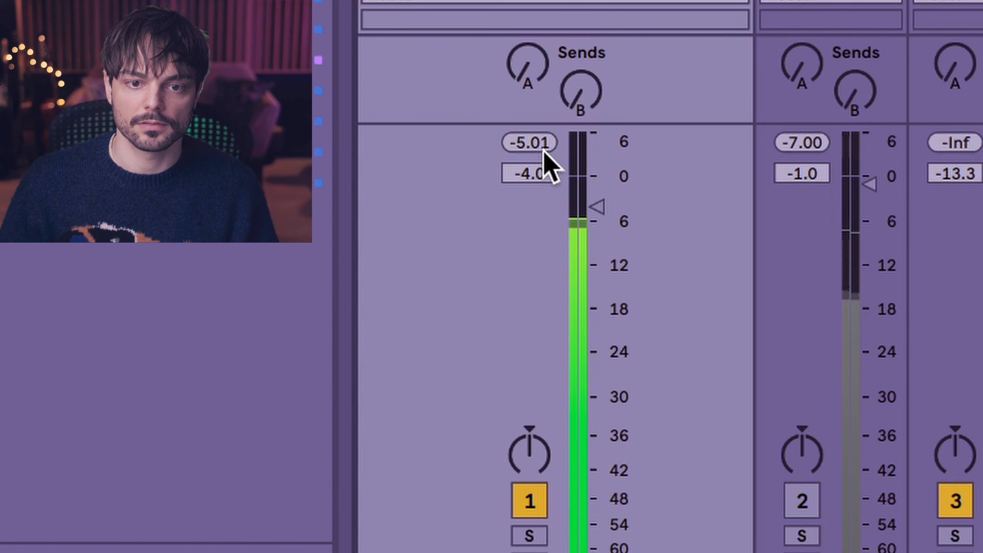
left_click(543, 151)
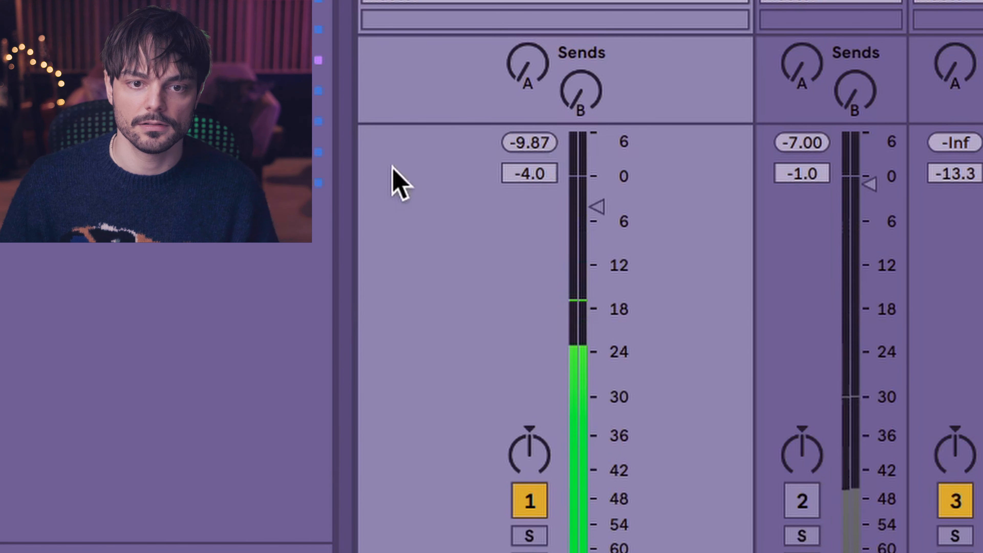